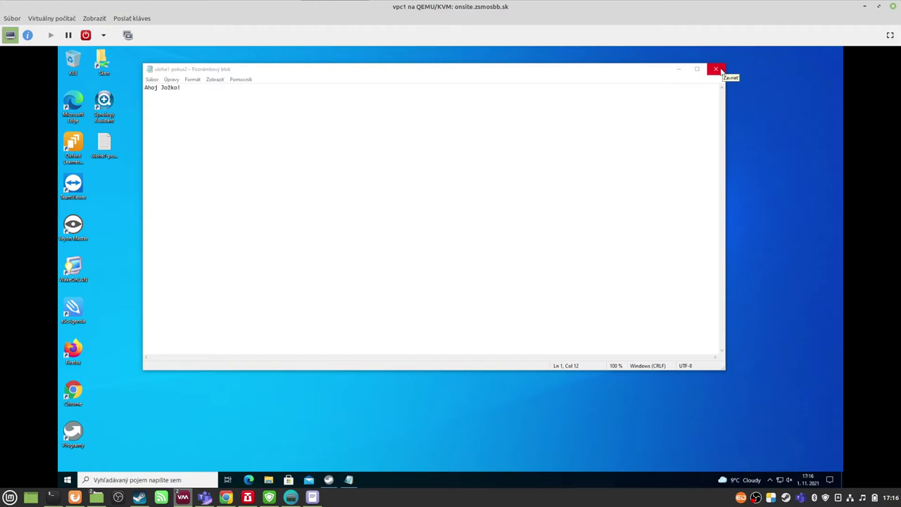
# Close the open Notepad file, launch WordPad, and move its window toward the middle of the desktop
pyautogui.click(716, 71)
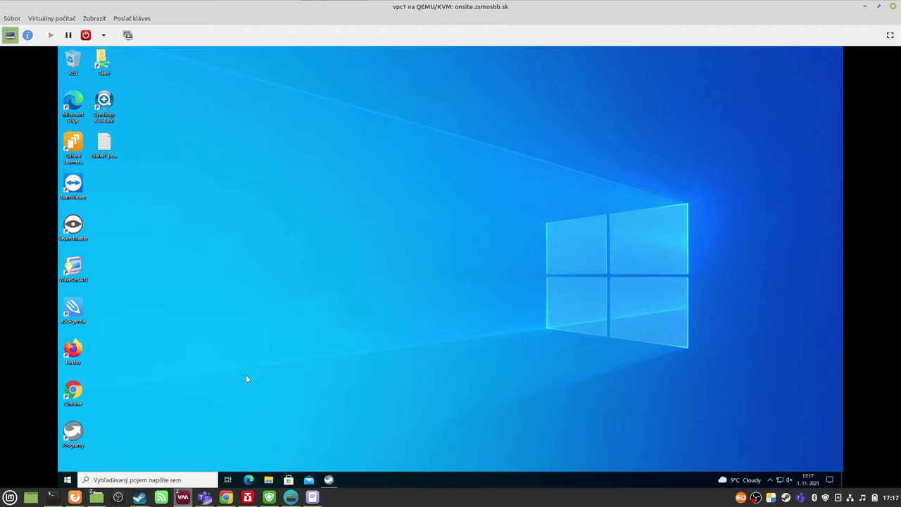
pyautogui.click(67, 480)
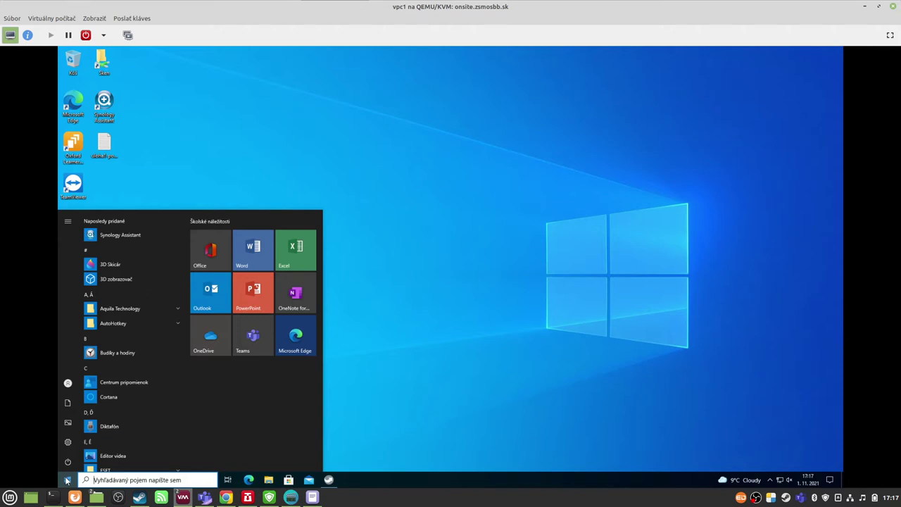
pyautogui.write('wo')
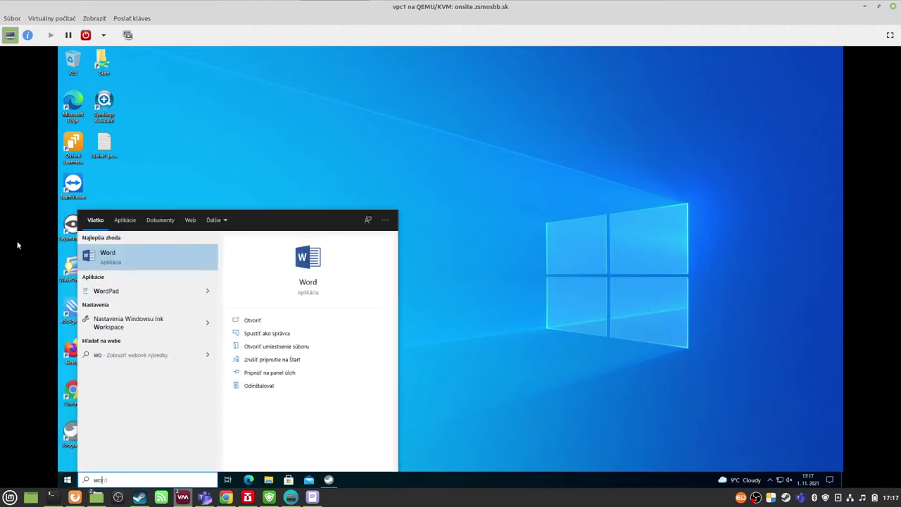
pyautogui.click(107, 292)
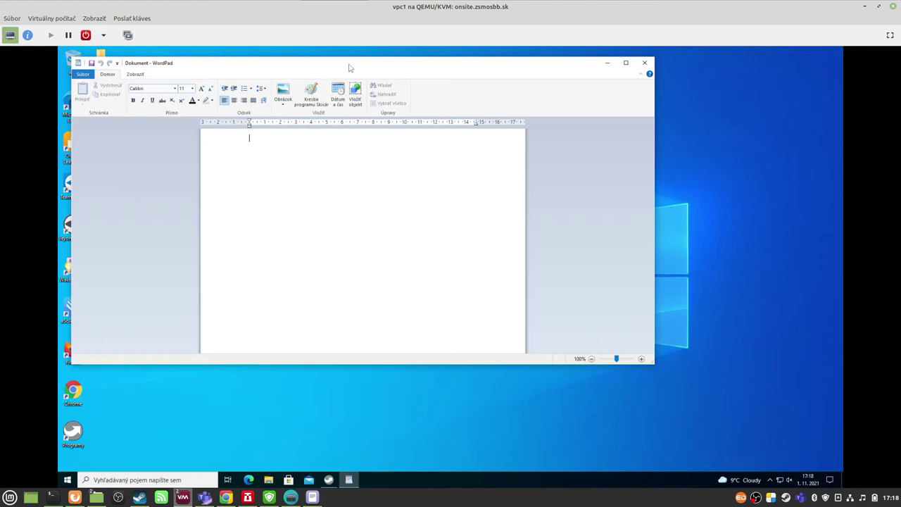
pyautogui.moveTo(347, 67); pyautogui.dragTo(423, 111)
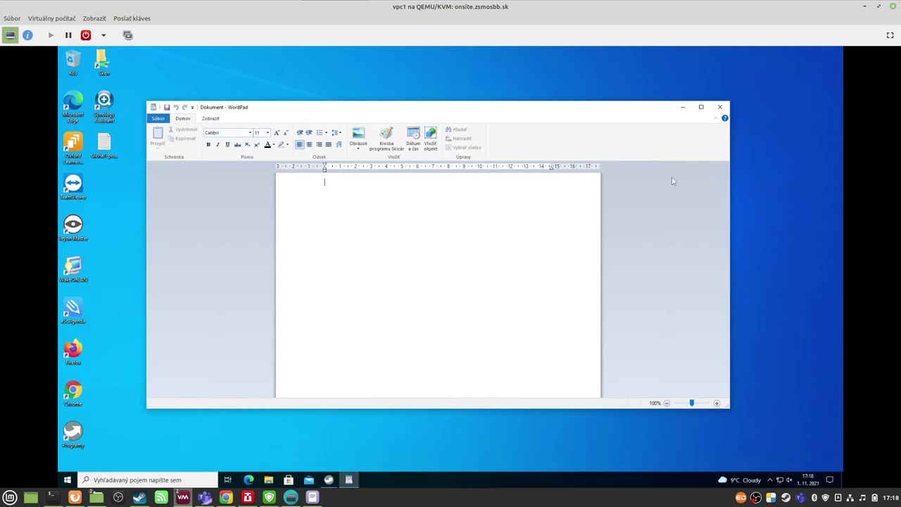
# Examine the file formats available for saving the blank document, and leave without saving
pyautogui.click(158, 118)
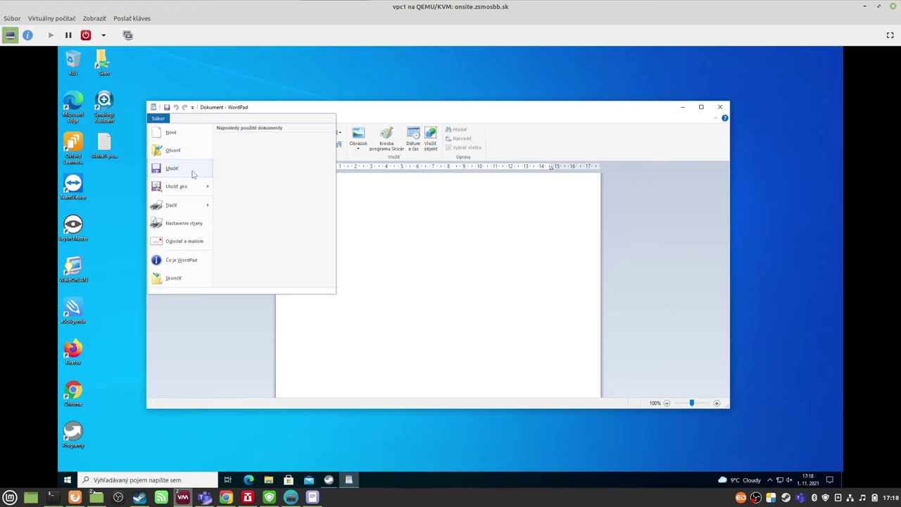
pyautogui.moveTo(197, 193)
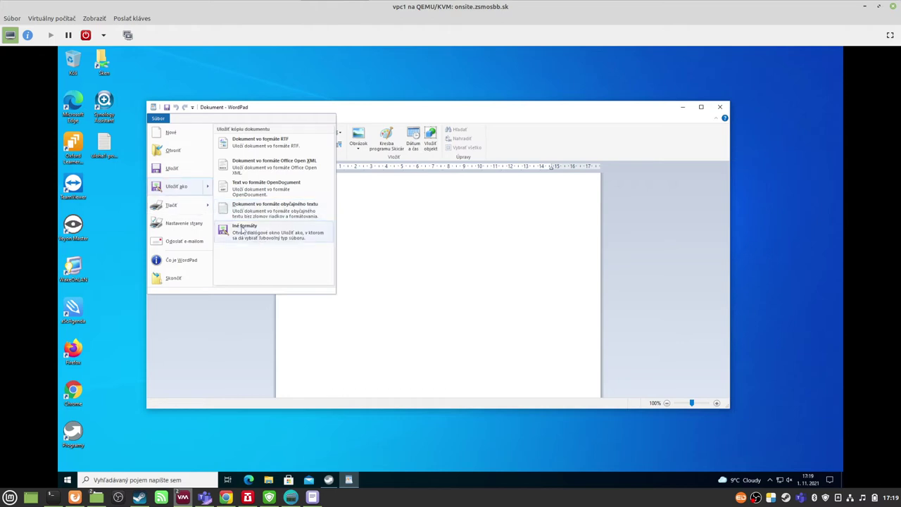
pyautogui.click(242, 231)
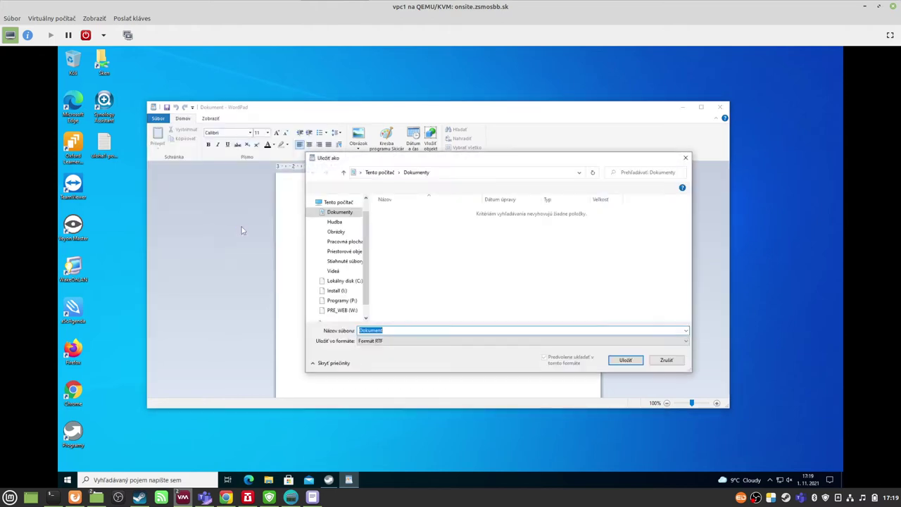
pyautogui.click(375, 341)
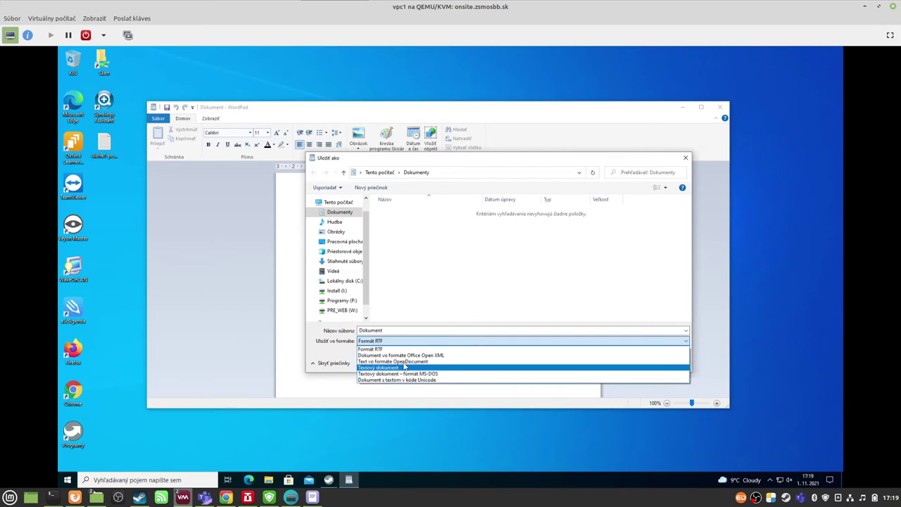
pyautogui.click(686, 161)
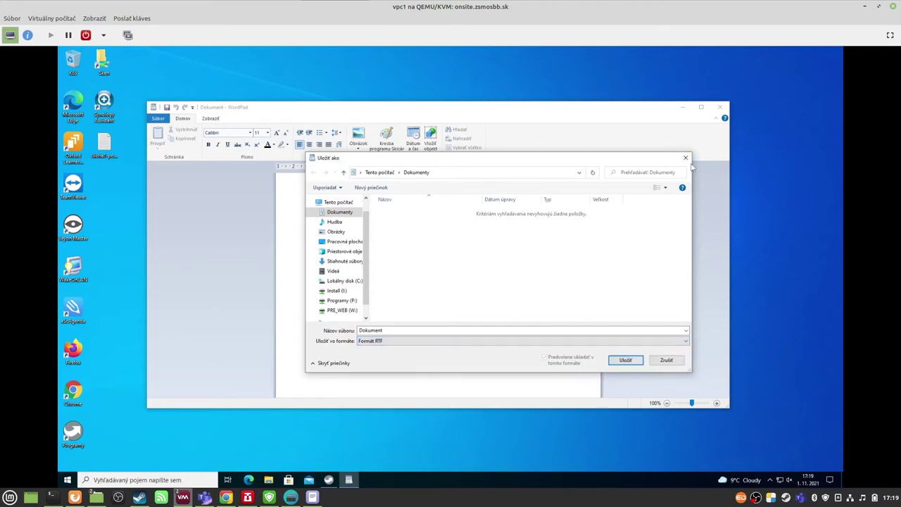
pyautogui.press('Escape')
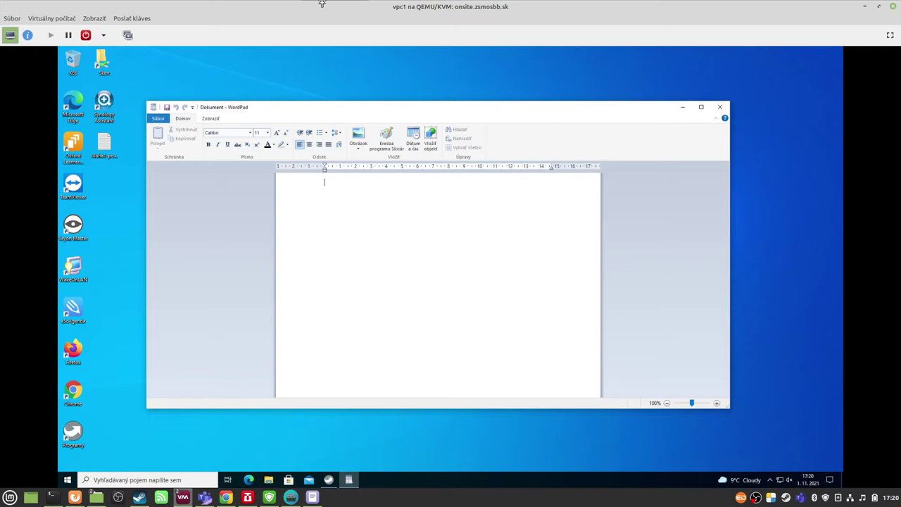
# Enter the word "ahoj" in the blank document
pyautogui.click(250, 133)
pyautogui.click(347, 200)
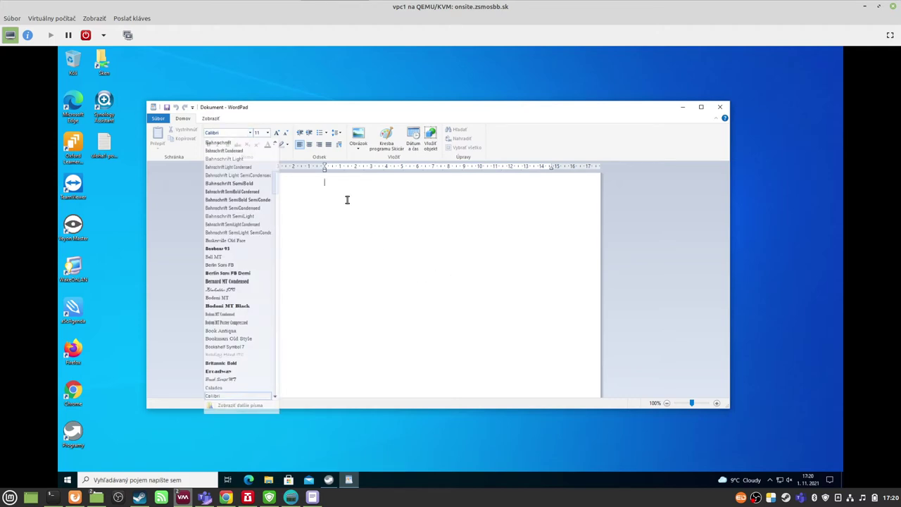
pyautogui.write('ahoj')
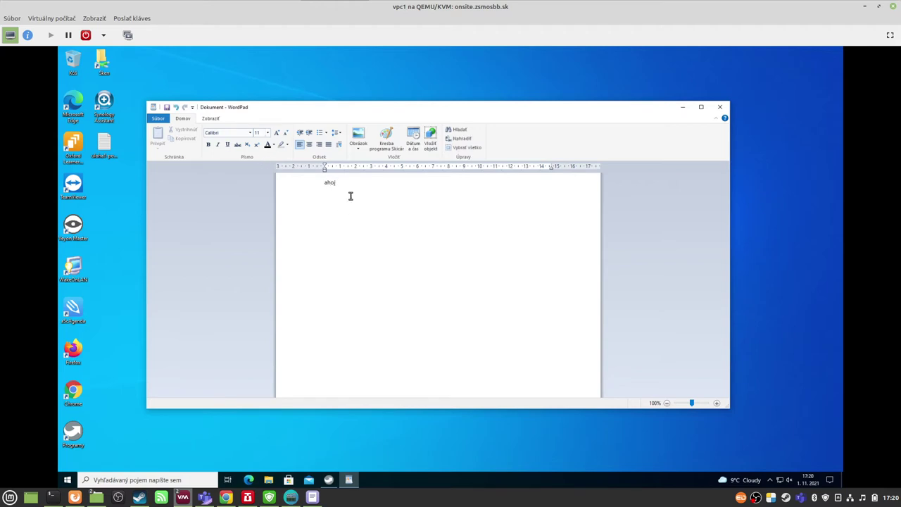
pyautogui.click(290, 183)
pyautogui.click(250, 133)
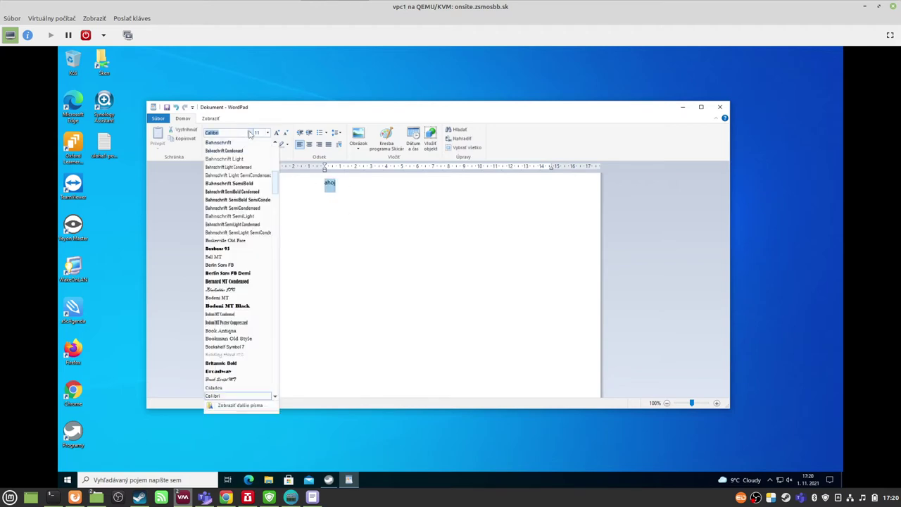
pyautogui.click(220, 143)
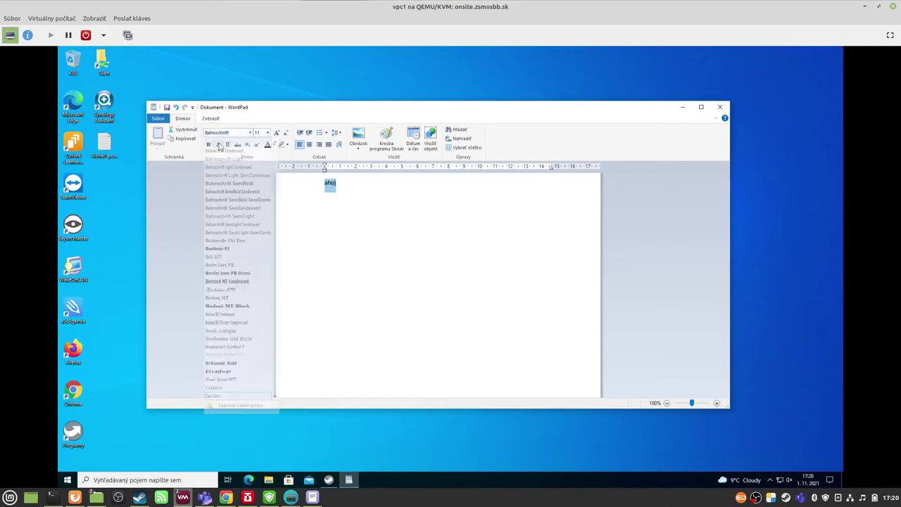
pyautogui.click(250, 133)
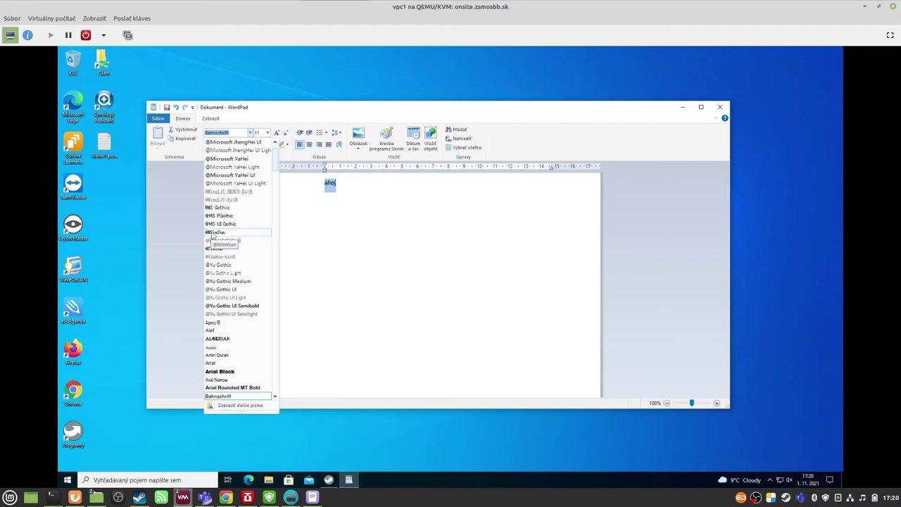
pyautogui.click(213, 235)
pyautogui.click(374, 204)
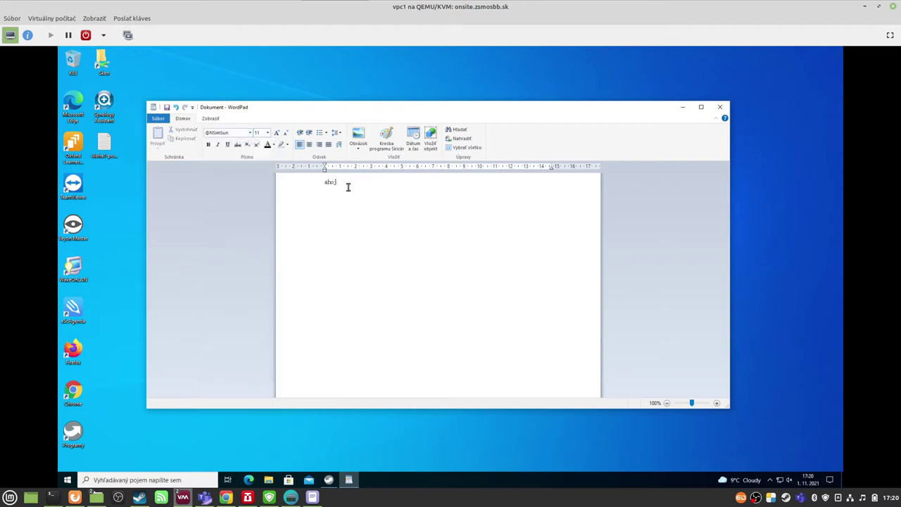
pyautogui.moveTo(348, 187); pyautogui.dragTo(287, 177)
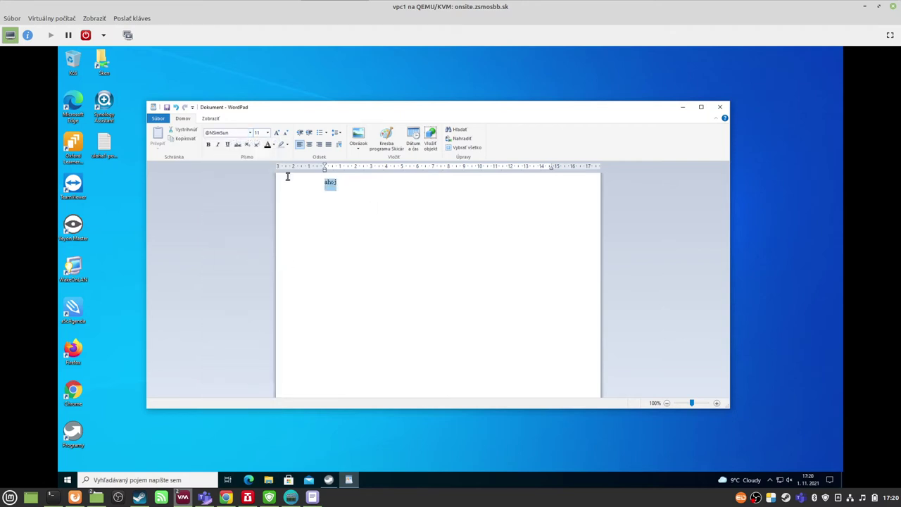
pyautogui.click(250, 133)
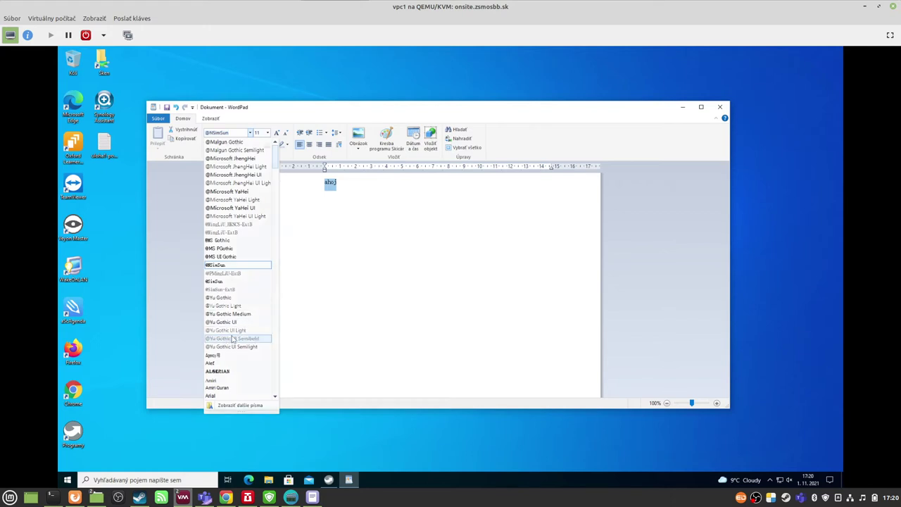
pyautogui.click(233, 339)
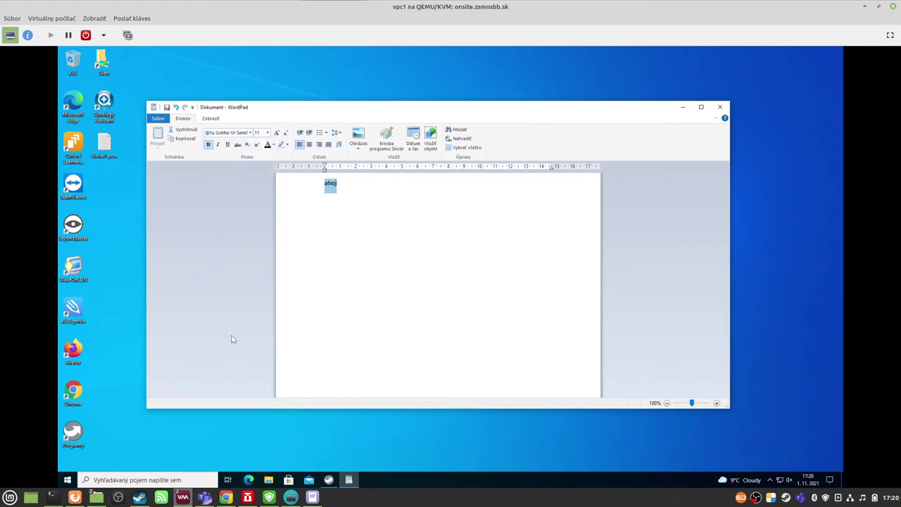
pyautogui.click(267, 132)
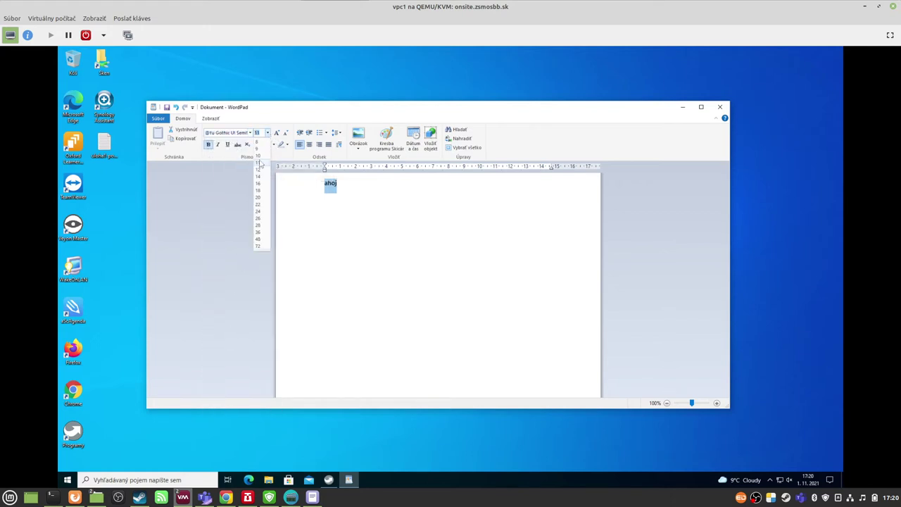
pyautogui.click(264, 242)
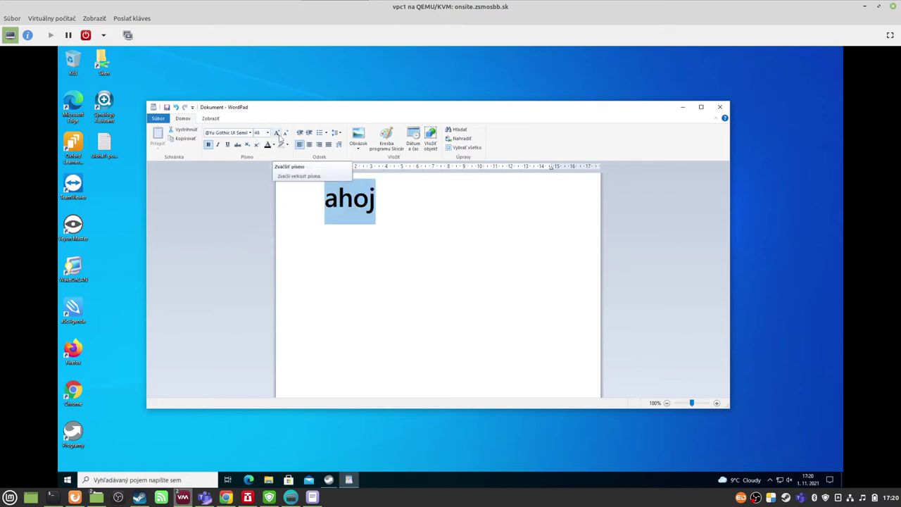
# Shrink the selected word stepwise to size 26, and enlarge it stepwise to size 72
pyautogui.click(285, 134)
pyautogui.click(285, 134)
pyautogui.click(285, 134)
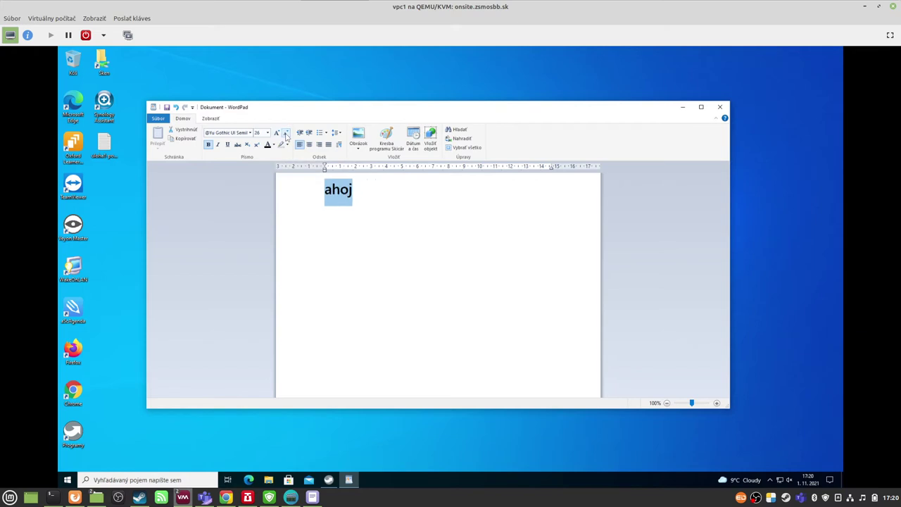
pyautogui.click(276, 134)
pyautogui.click(276, 134)
pyautogui.click(276, 134)
pyautogui.click(276, 134)
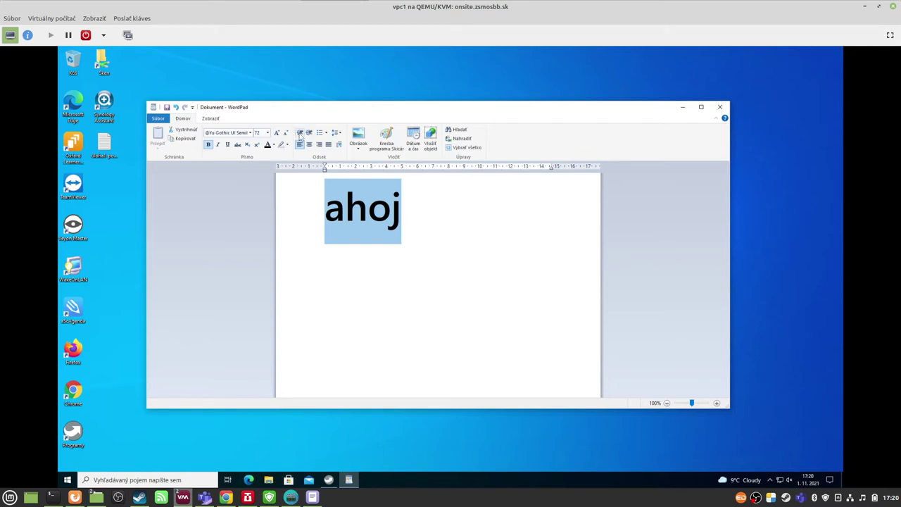
pyautogui.click(336, 244)
pyautogui.press('Left')
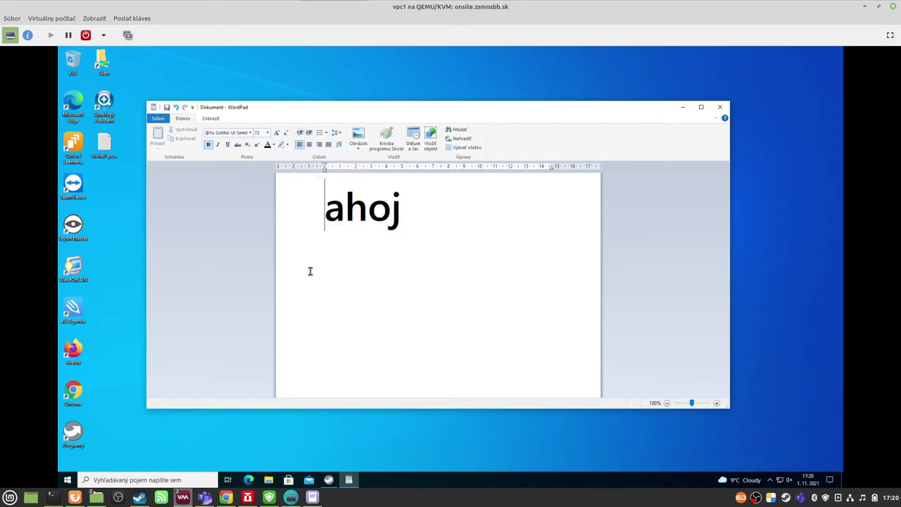
# Increase the indent of the "ahoj" paragraph by two levels, and reduce it back to the page margin
pyautogui.press('Tab')
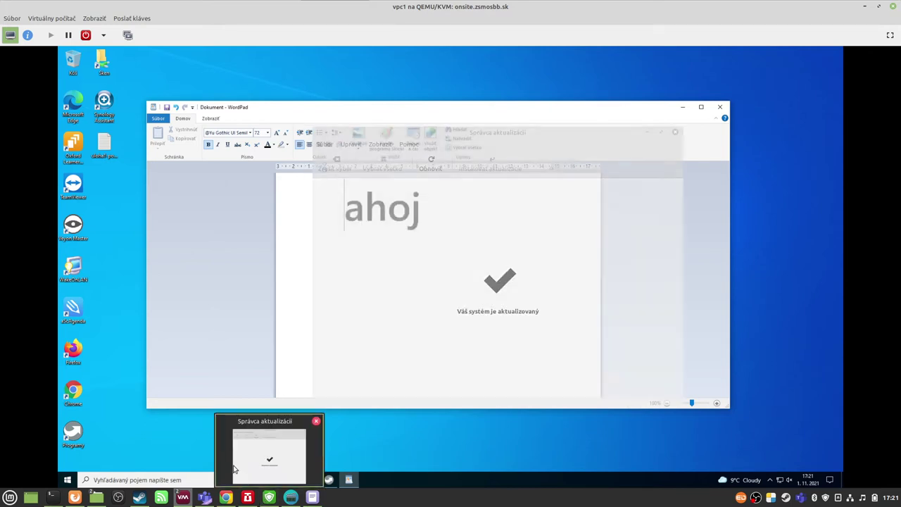
pyautogui.click(268, 497)
pyautogui.click(219, 75)
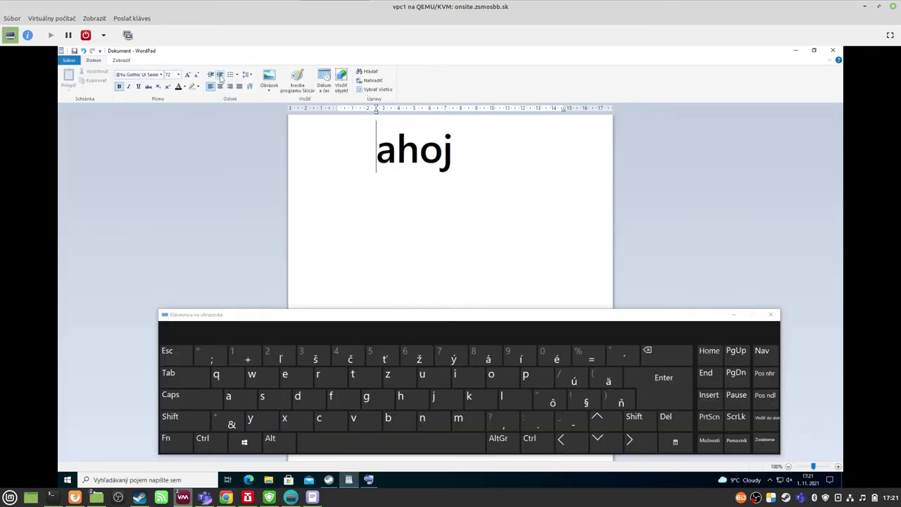
pyautogui.click(211, 76)
pyautogui.click(210, 77)
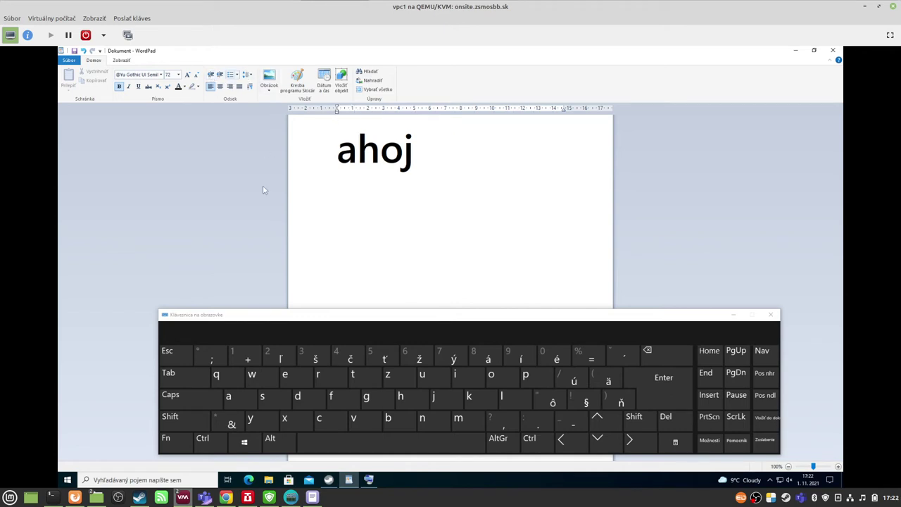
# Turn "ahoj" into a bulleted list with the further items "čau" and "nazdar", and close the on-screen keyboard
pyautogui.click(232, 76)
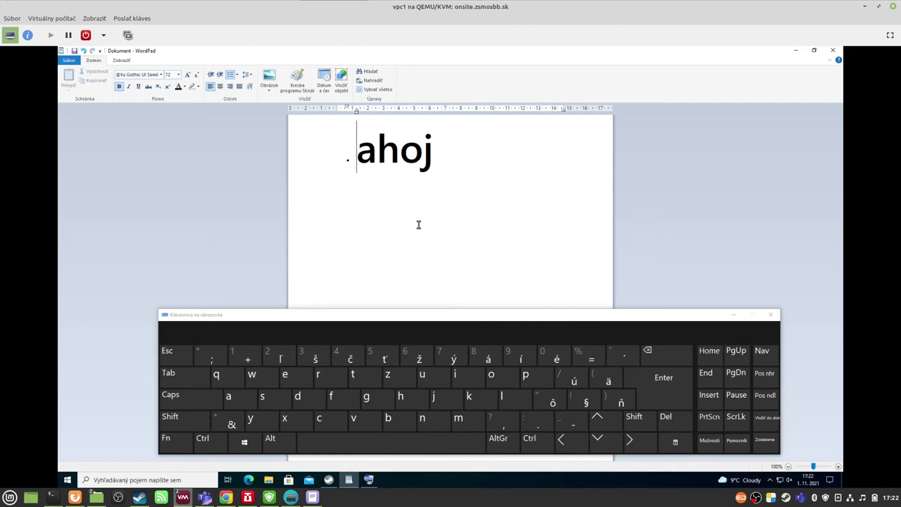
pyautogui.press('Right')
pyautogui.press('End')
pyautogui.write('š')
pyautogui.press('BackSpace')
pyautogui.write('ča')
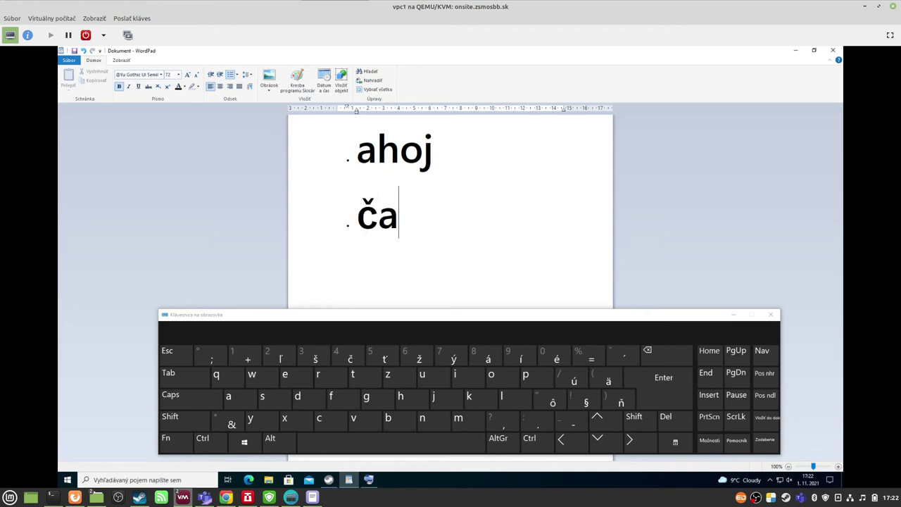
pyautogui.write('u na')
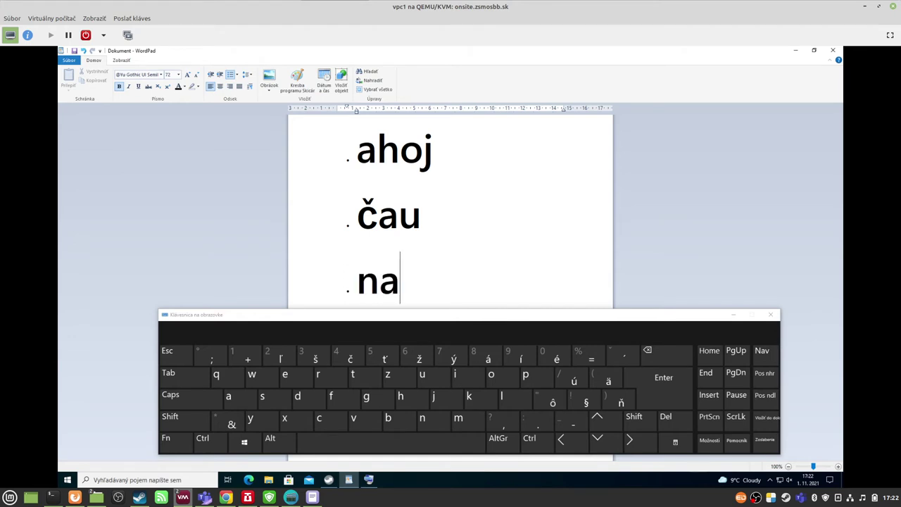
pyautogui.write('zdar')
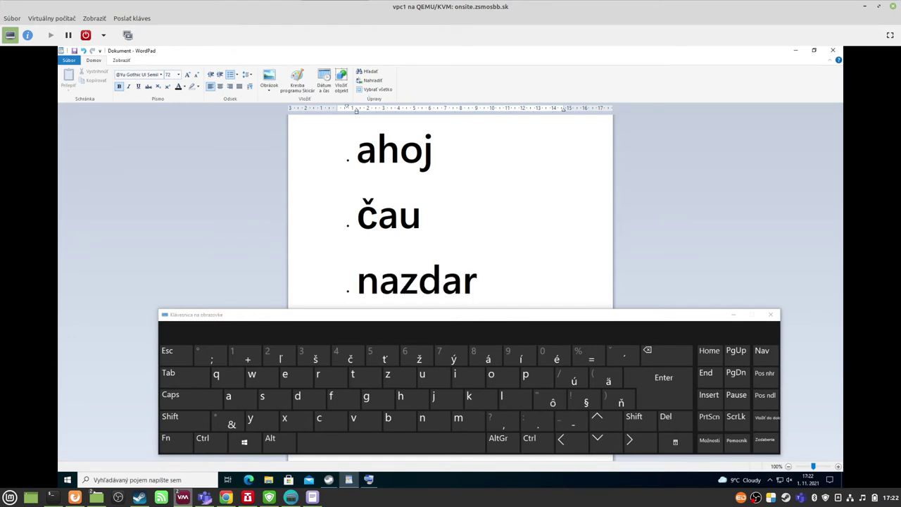
pyautogui.press('Return')
pyautogui.click(771, 315)
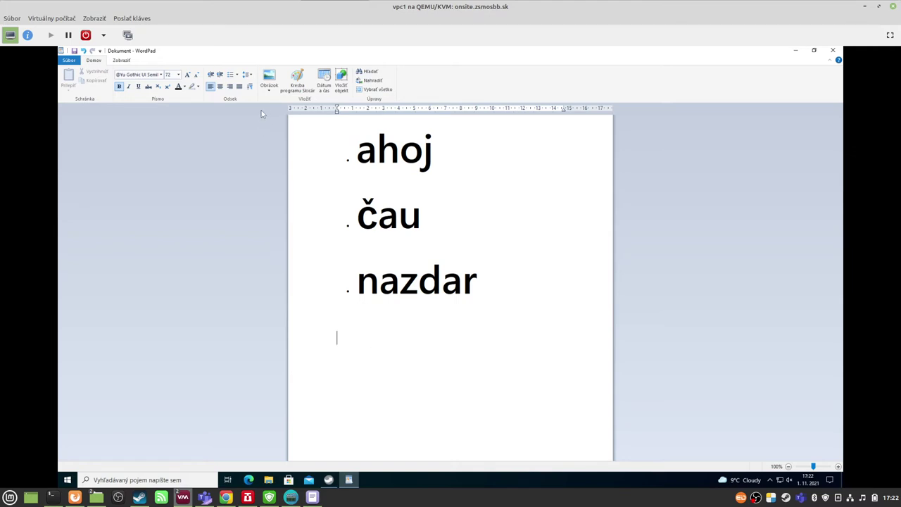
# Change the bullets of all three list items to lowercase letters (a, b, c)
pyautogui.click(238, 74)
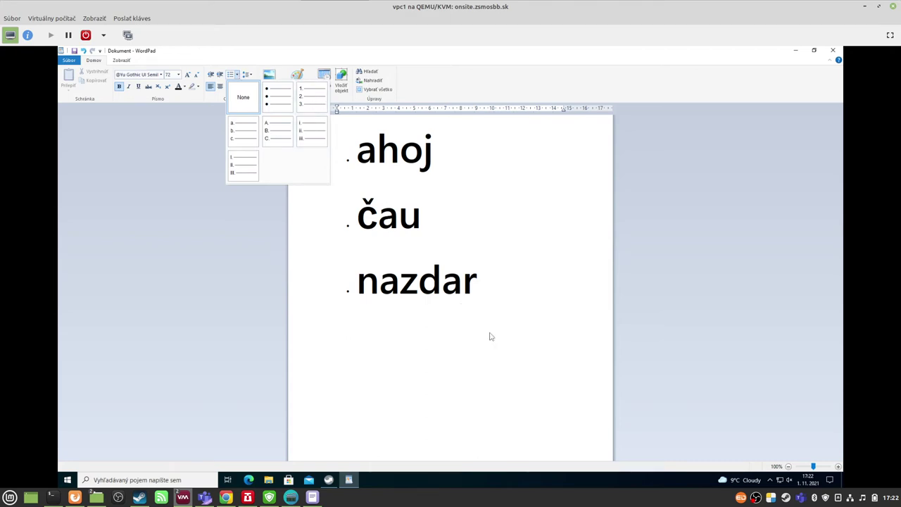
pyautogui.click(495, 284)
pyautogui.click(495, 282)
pyautogui.hotkey('ctrl', 'a')
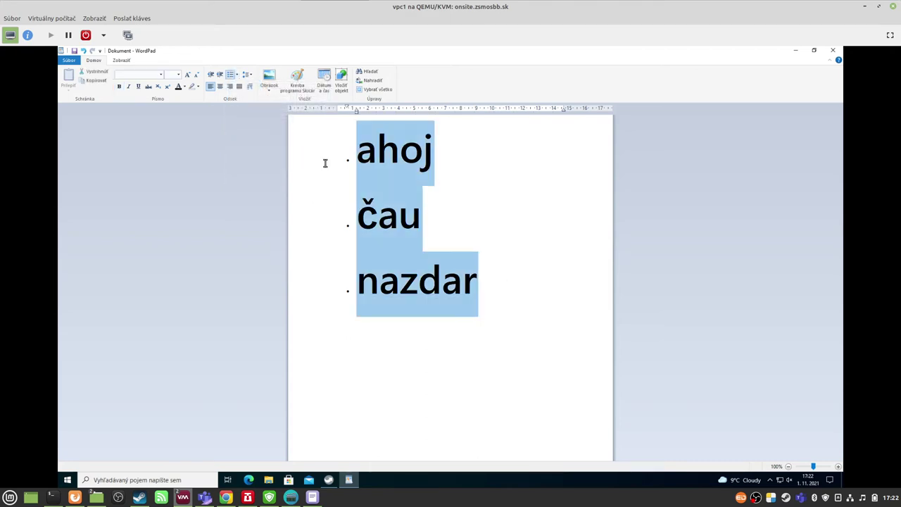
pyautogui.click(238, 75)
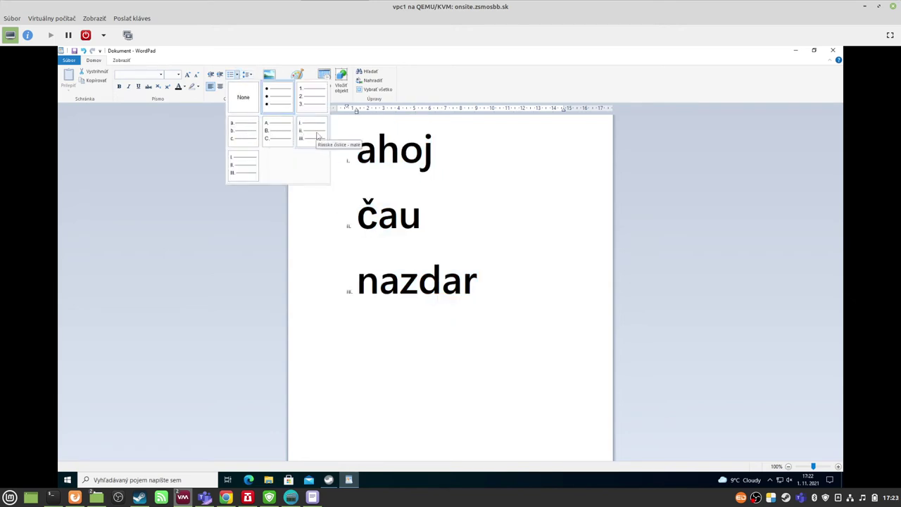
pyautogui.click(238, 137)
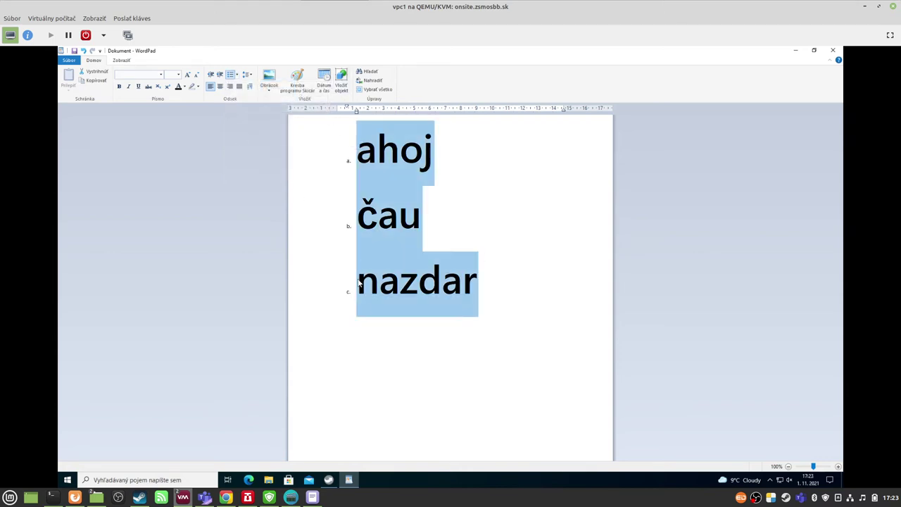